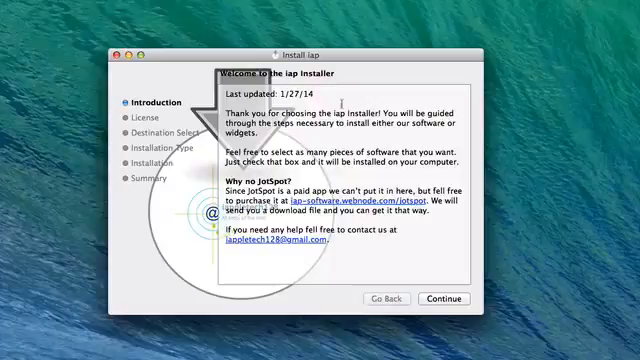
Read the iap Introduction, highlighting the Last updated line and the welcome message.
{"action": "left_click_drag", "start_coordinate": [316, 94], "coordinate": [281, 94]}
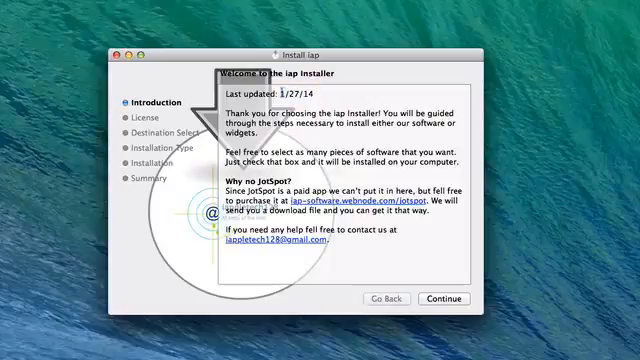
{"action": "triple_click", "coordinate": [338, 96]}
{"action": "left_click", "coordinate": [333, 94]}
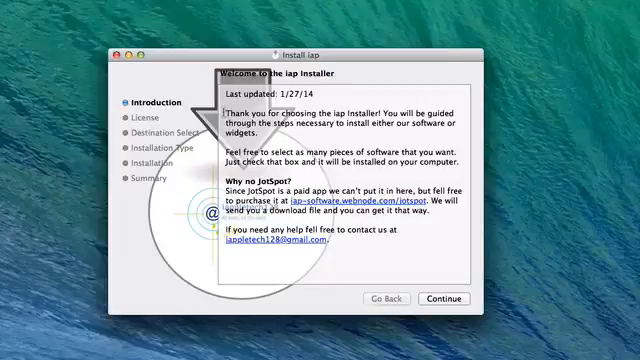
{"action": "left_click_drag", "start_coordinate": [226, 113], "coordinate": [430, 209]}
{"action": "left_click", "coordinate": [392, 229]}
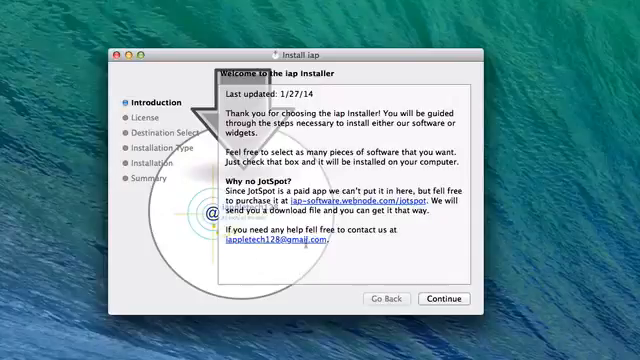
Continue from the Introduction to the Software License Agreement step.
{"action": "left_click", "coordinate": [444, 298]}
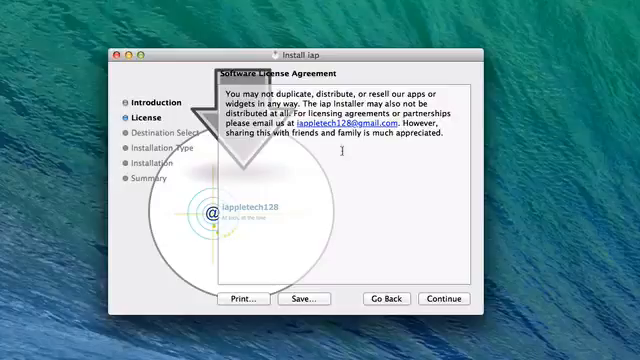
Agree to the license and keep Macintosh HD as the install destination.
{"action": "left_click", "coordinate": [441, 299]}
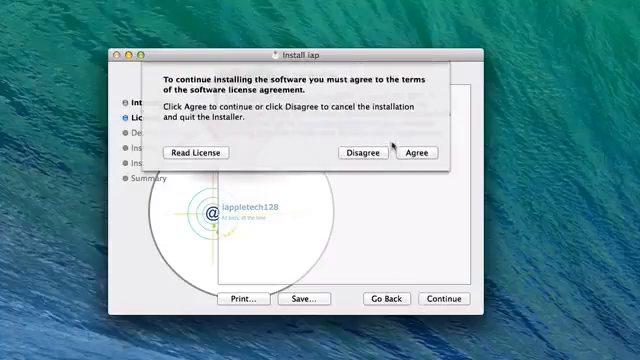
{"action": "left_click", "coordinate": [410, 153]}
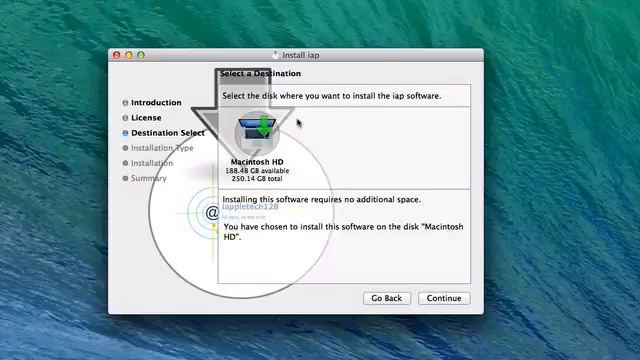
{"action": "left_click", "coordinate": [440, 298]}
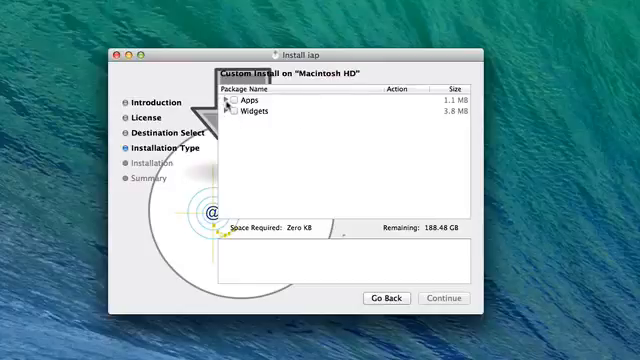
Expand Apps and Widgets and read the Hide, JotSpot Lite, iappletech128 and TriGauge descriptions.
{"action": "left_click", "coordinate": [226, 101]}
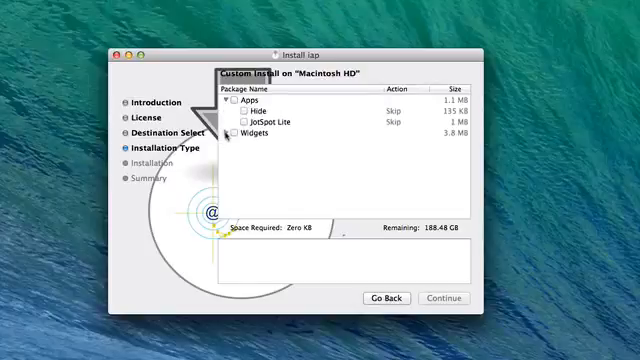
{"action": "left_click", "coordinate": [226, 133]}
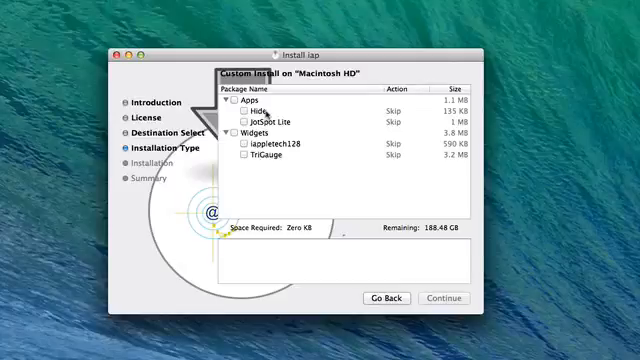
{"action": "left_click", "coordinate": [266, 114]}
{"action": "left_click_drag", "start_coordinate": [222, 242], "coordinate": [292, 270]}
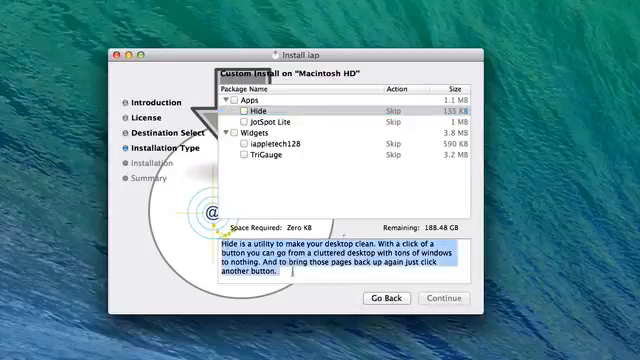
{"action": "left_click", "coordinate": [272, 121]}
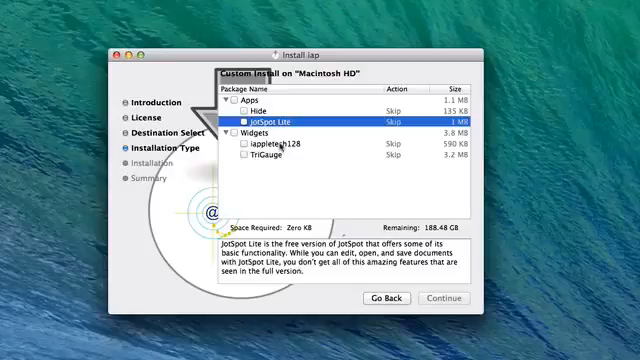
{"action": "left_click", "coordinate": [268, 145]}
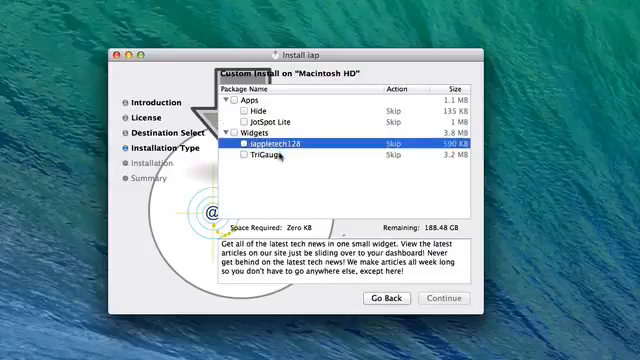
{"action": "left_click", "coordinate": [280, 155]}
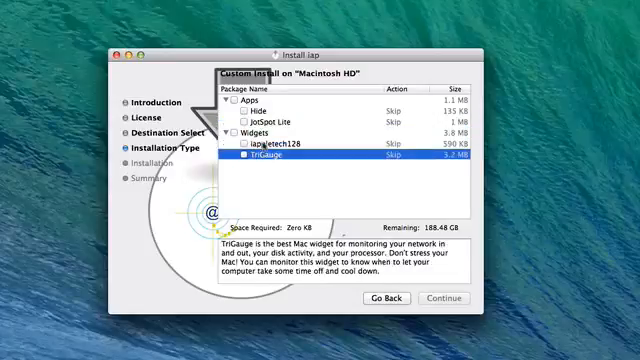
Revisit the package descriptions, then tick Hide as the only package to install.
{"action": "key", "text": "Up"}
{"action": "key", "text": "Up"}
{"action": "key", "text": "Up"}
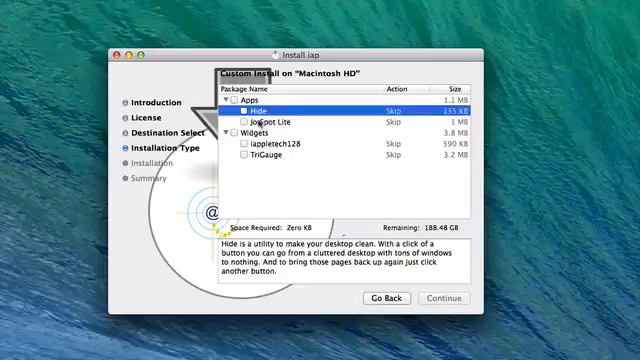
{"action": "left_click", "coordinate": [258, 122]}
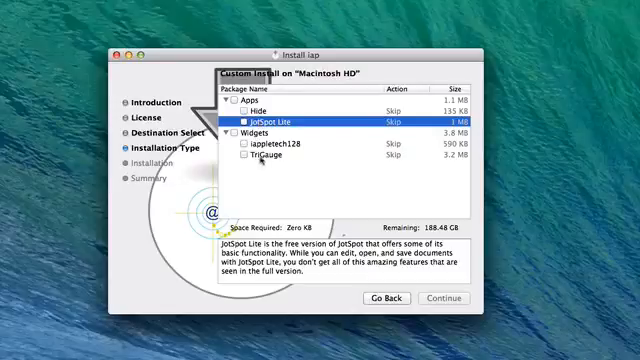
{"action": "left_click", "coordinate": [260, 157]}
{"action": "key", "text": "Up"}
{"action": "key", "text": "Up"}
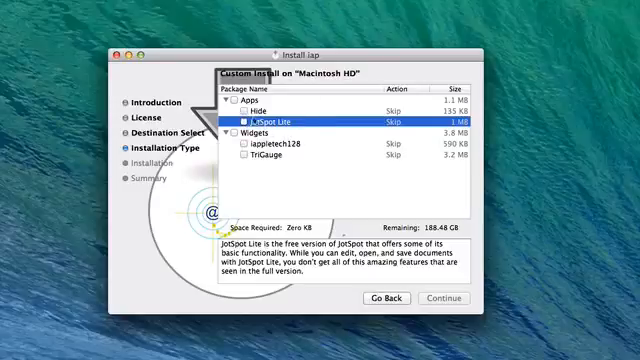
{"action": "left_click", "coordinate": [245, 111]}
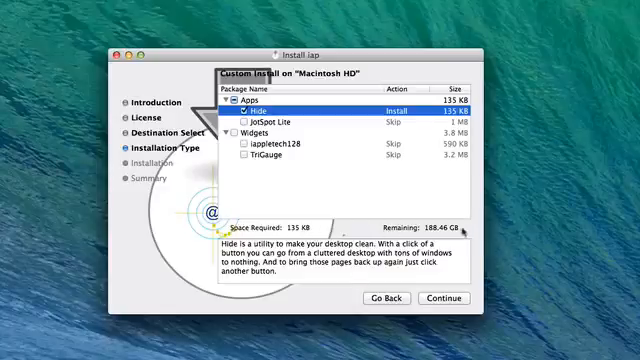
View the 135 KB Standard Install summary for Macintosh HD, then go back to the package list.
{"action": "left_click", "coordinate": [444, 299]}
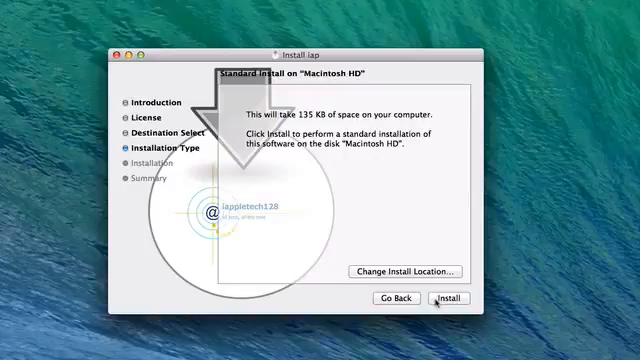
{"action": "left_click", "coordinate": [394, 298]}
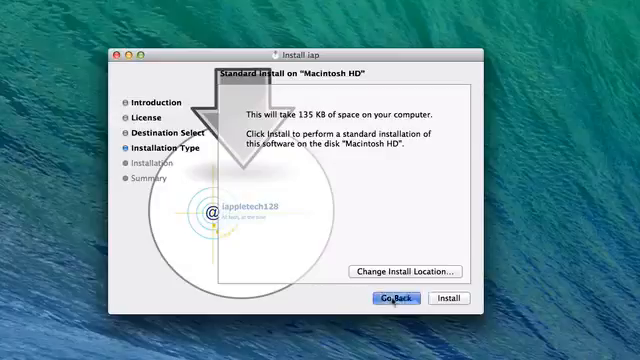
Collapse the Apps and Widgets disclosure groups in the Custom Install list.
{"action": "left_click", "coordinate": [225, 101]}
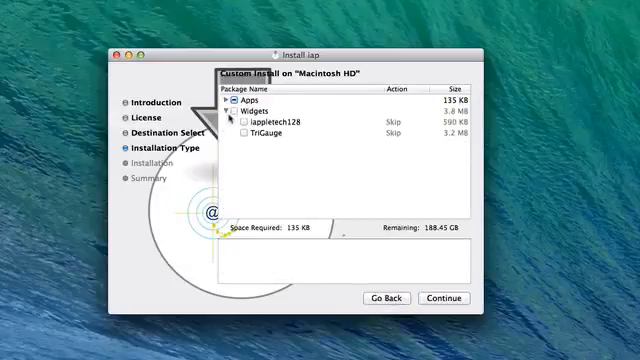
{"action": "left_click", "coordinate": [224, 111]}
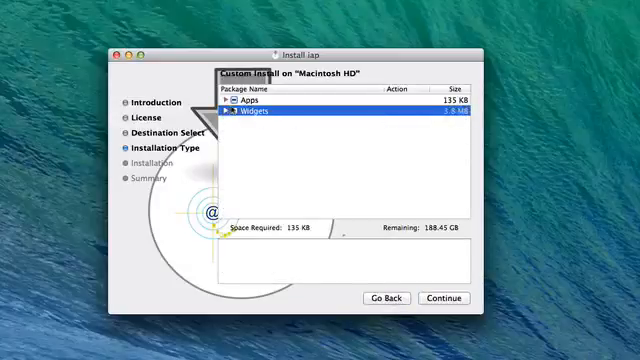
{"action": "left_click", "coordinate": [233, 111]}
{"action": "left_click", "coordinate": [234, 100]}
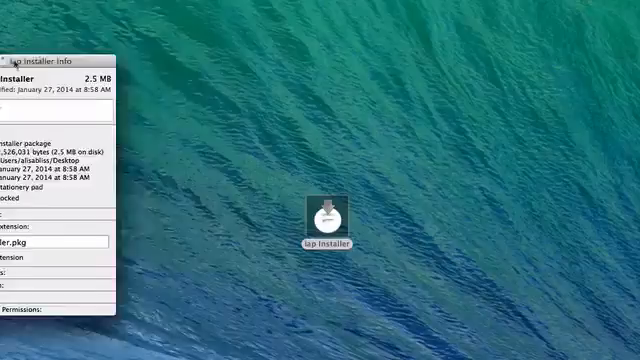
Centre the iap Installer package's Info window and highlight its 2.5 MB size.
{"action": "left_click_drag", "start_coordinate": [17, 60], "coordinate": [209, 139]}
{"action": "left_click_drag", "start_coordinate": [286, 158], "coordinate": [311, 158]}
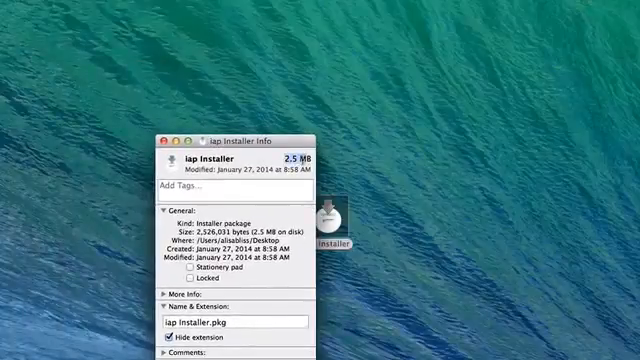